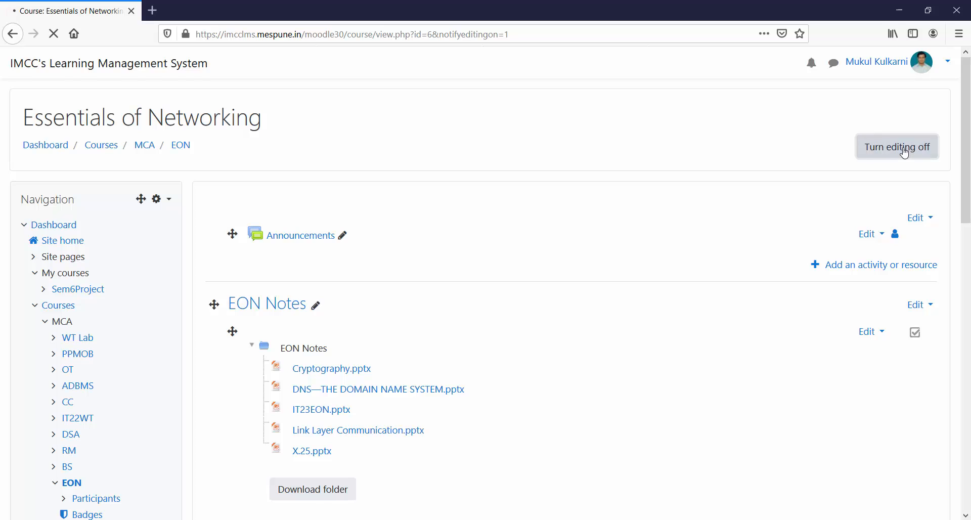
Step: Turn on editing for the Essentials of Networking course
scroll(223, 245, "down", 2)
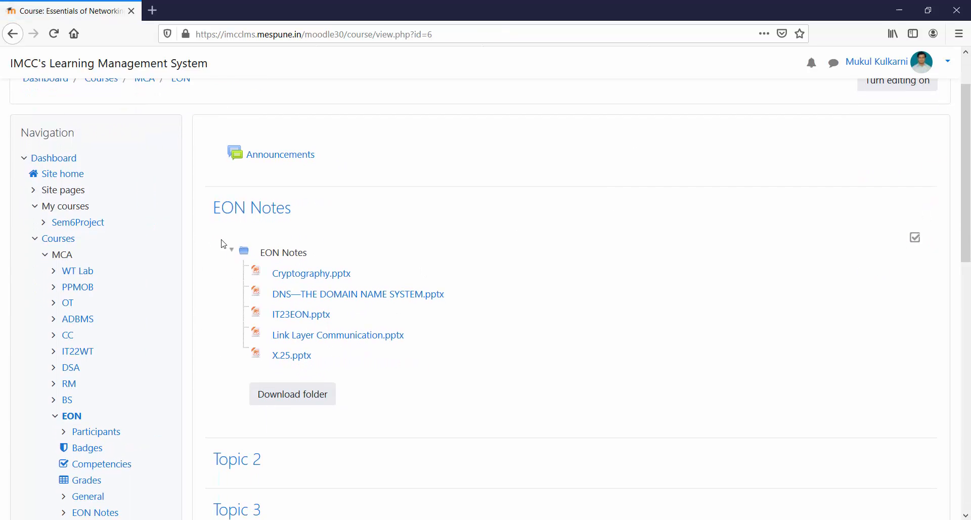
scroll(609, 359, "down", 4)
scroll(577, 332, "up", 6)
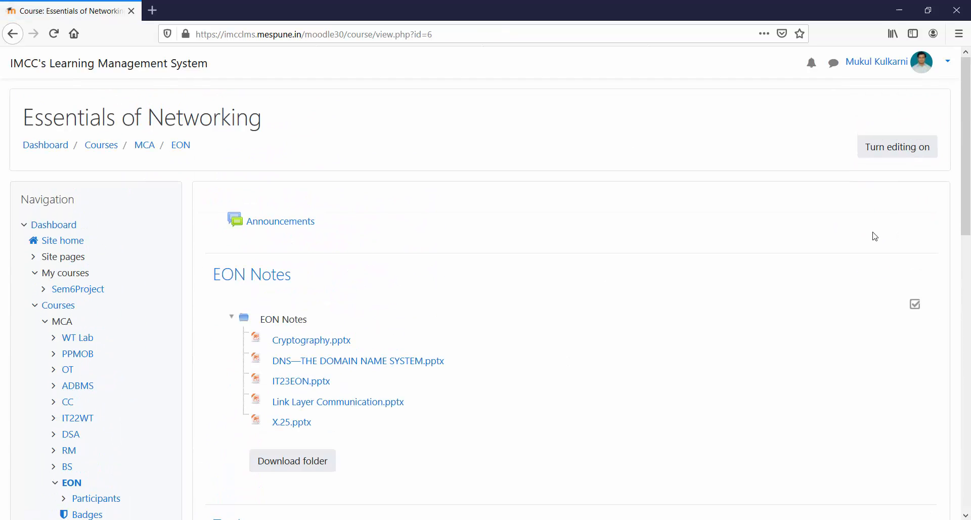
left_click(892, 150)
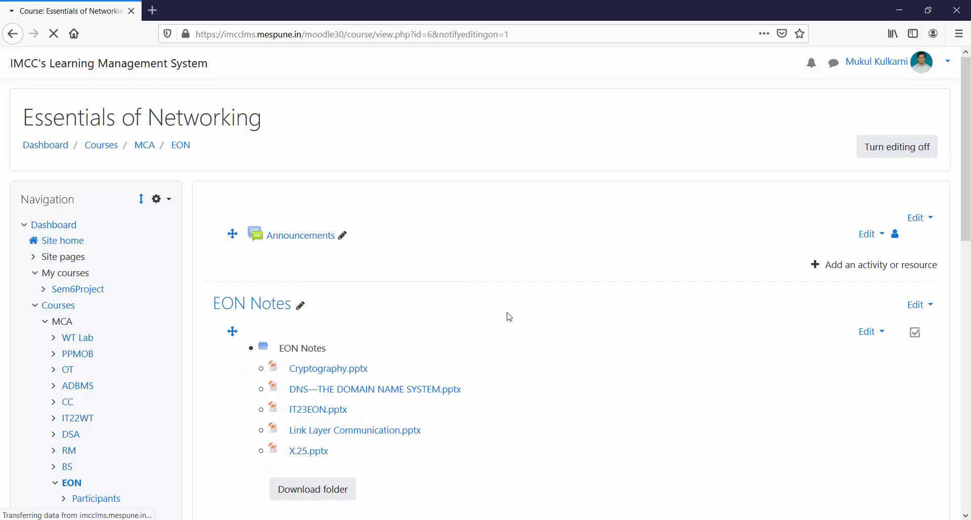
Step: Add a new Assignment activity to Topic 2 and open its settings form
scroll(509, 316, "down", 4)
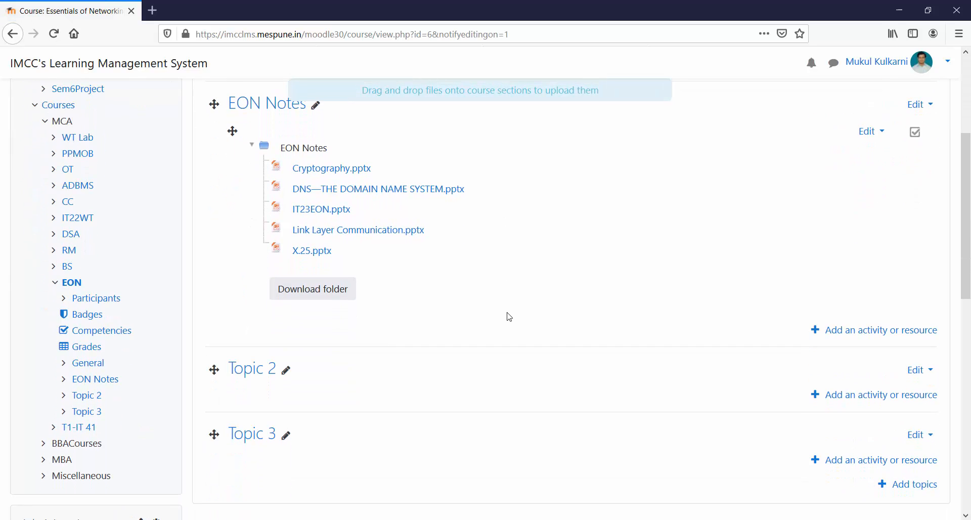
left_click(860, 399)
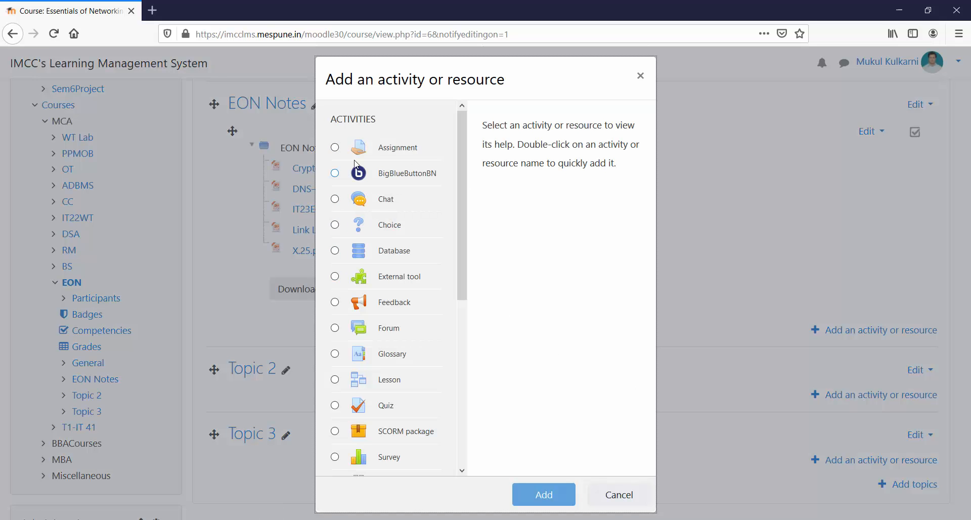
left_click(336, 148)
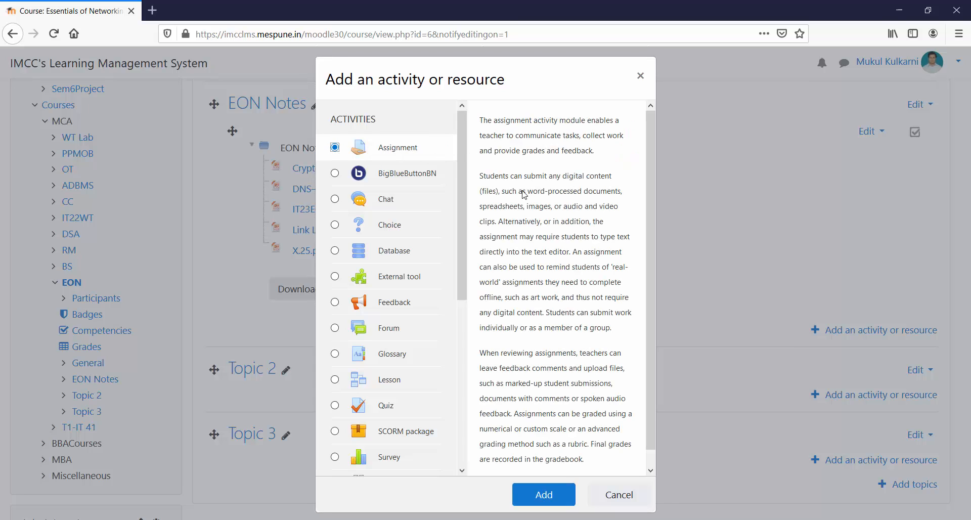
scroll(547, 252, "down", 1)
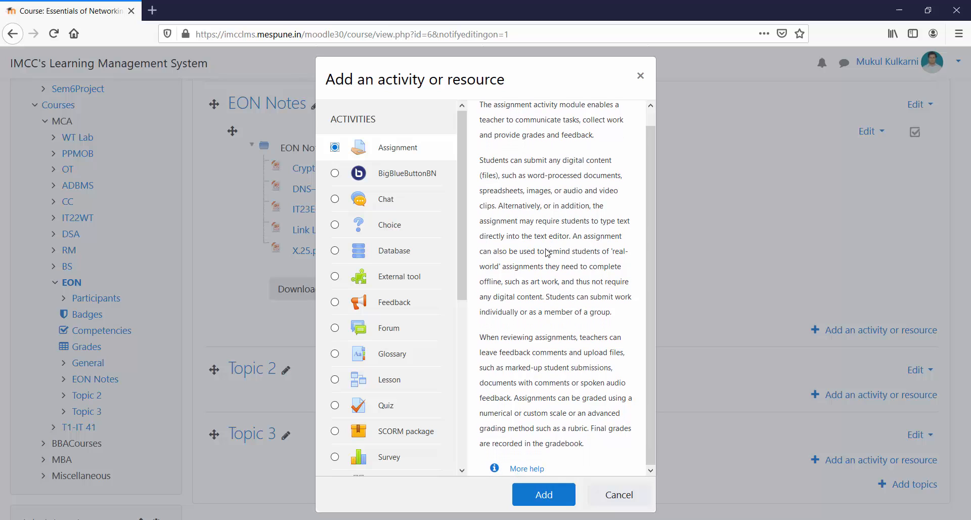
scroll(547, 253, "down", 3)
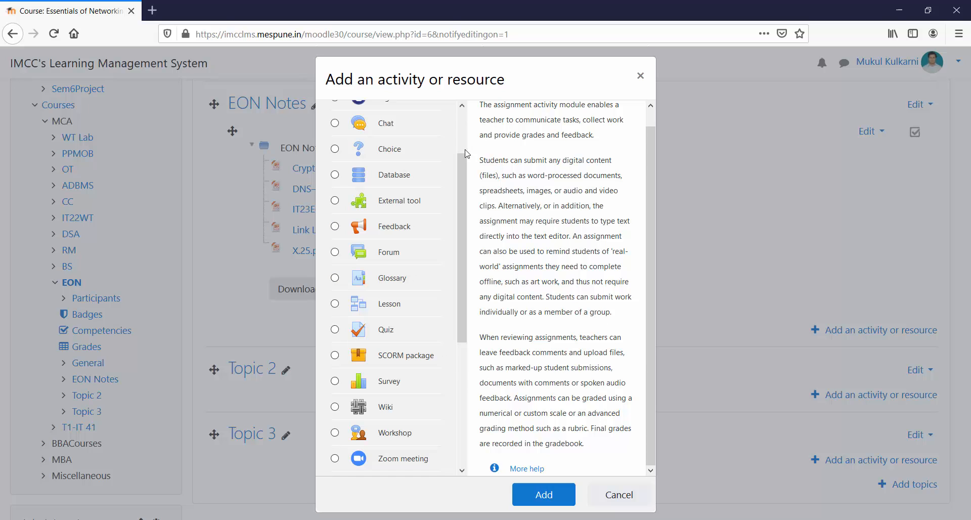
left_click(528, 499)
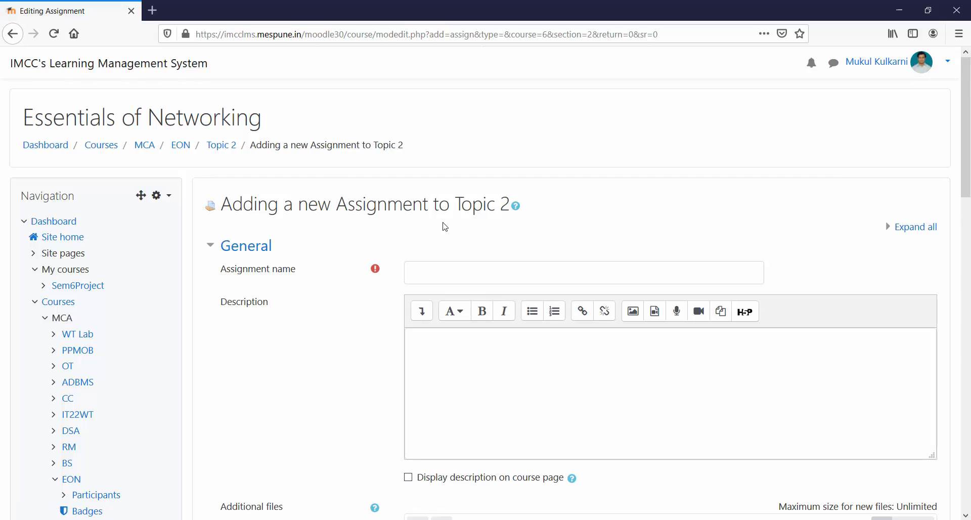
Step: Name the assignment "Tutorials" and enter "Submit your answers here" as its description
left_click(447, 279)
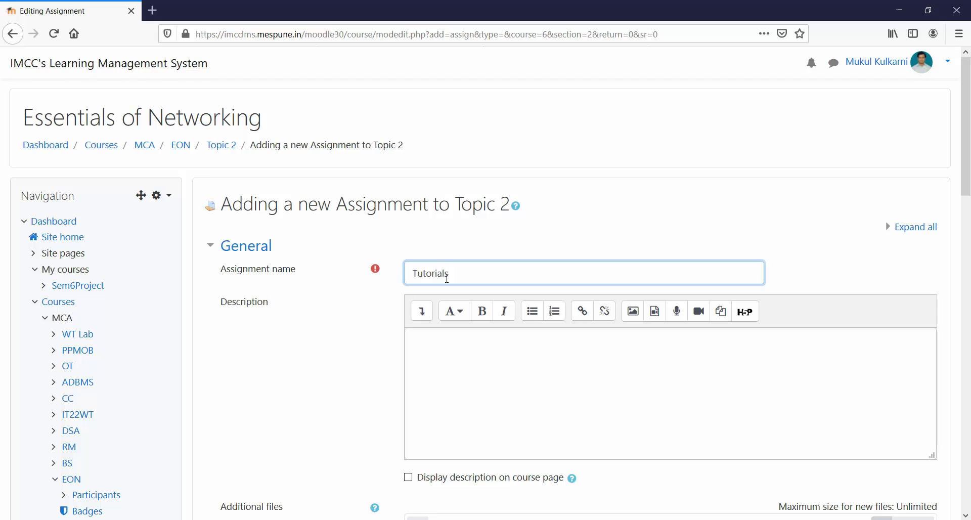
left_click(499, 384)
scroll(499, 385, "down", 3)
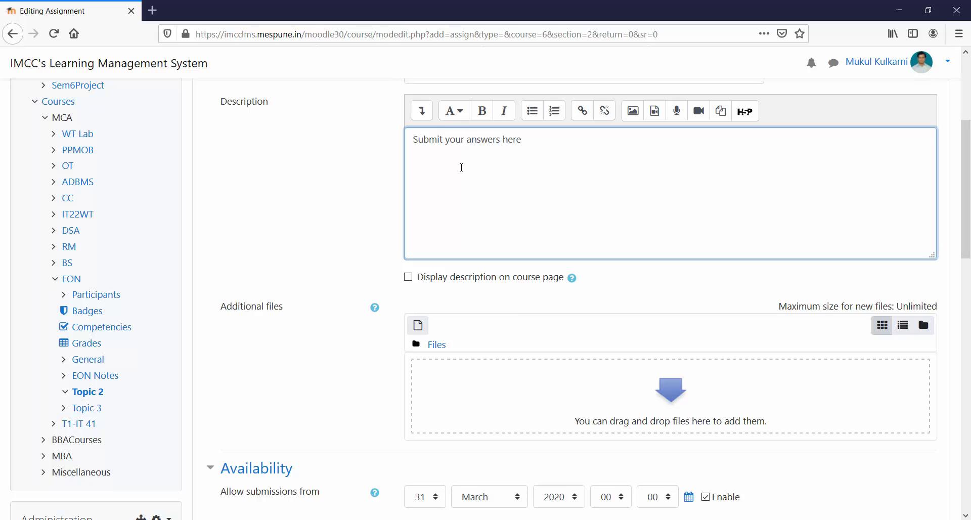
Step: Upload Tutorial Questions.pdf from the Desktop as an additional file of the assignment
scroll(672, 202, "down", 3)
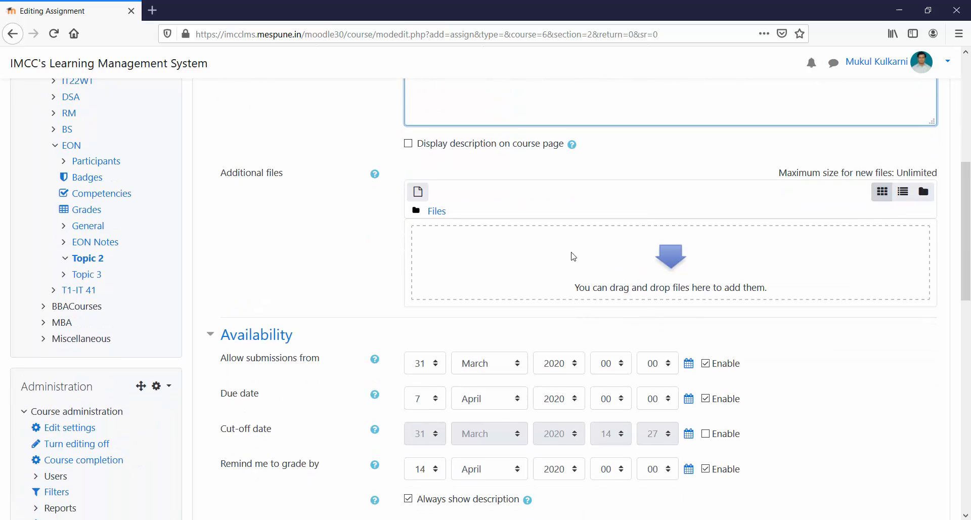
left_click(627, 270)
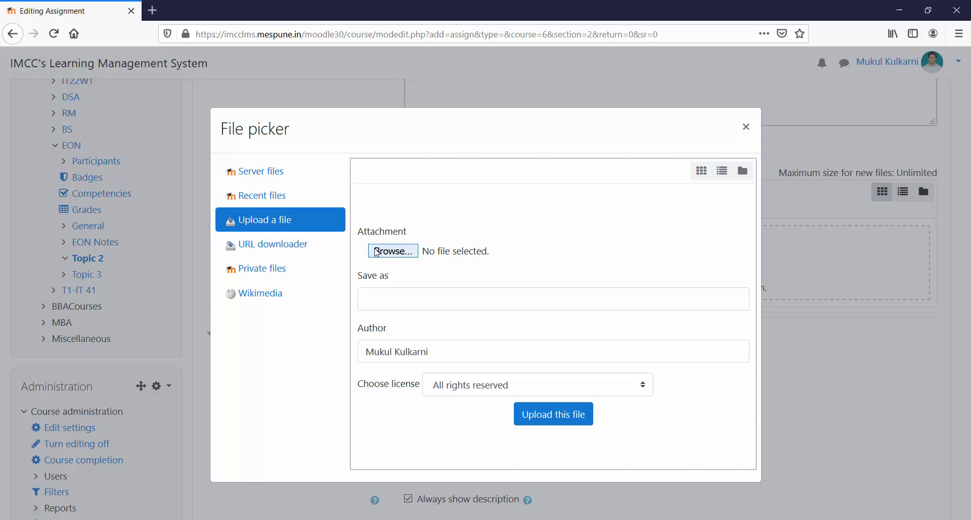
left_click(376, 252)
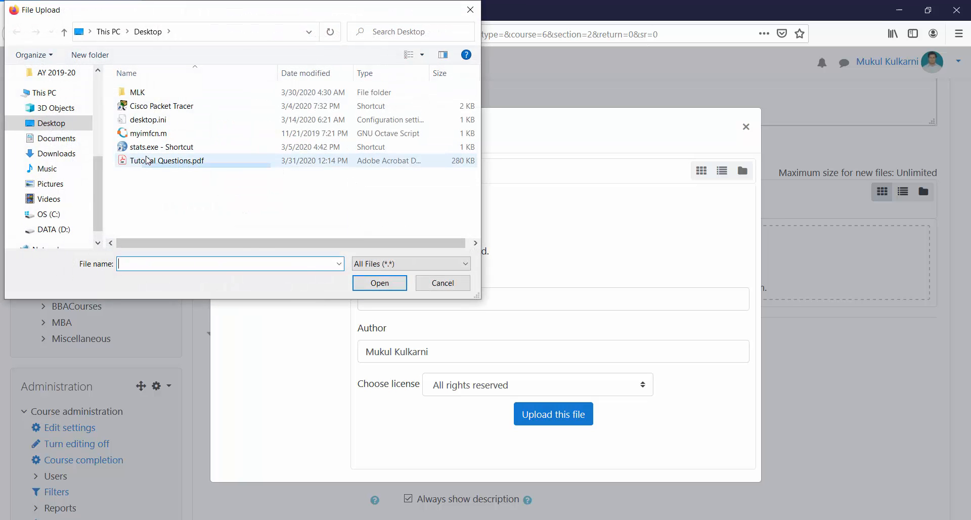
double_click(147, 160)
left_click(539, 414)
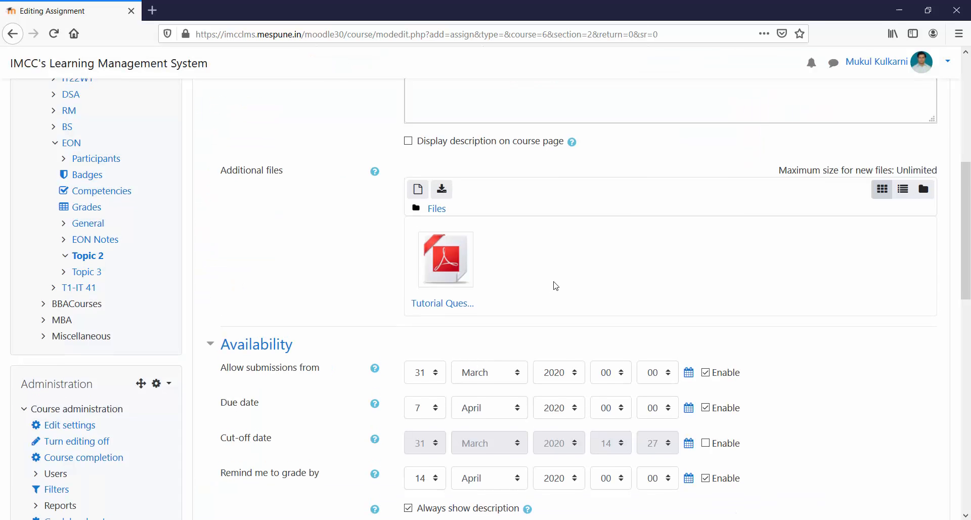
Step: Set the date from which submissions are allowed to 1 April
scroll(555, 286, "down", 3)
left_click(436, 243)
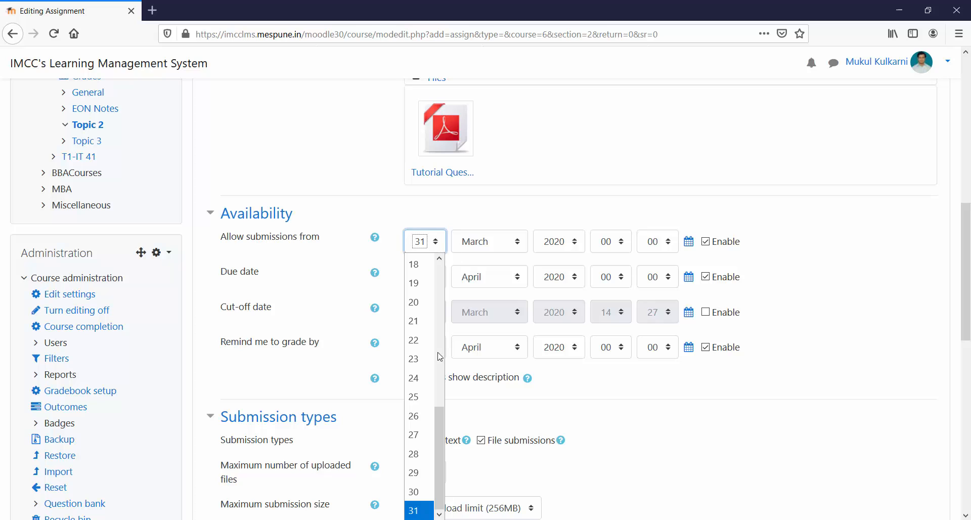
scroll(425, 354, "up", 6)
left_click(424, 272)
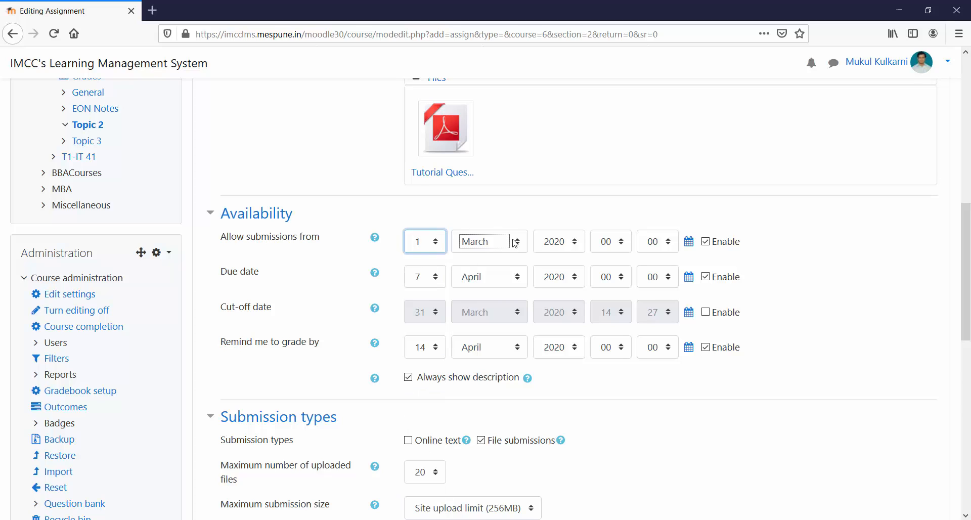
left_click(512, 242)
left_click(481, 320)
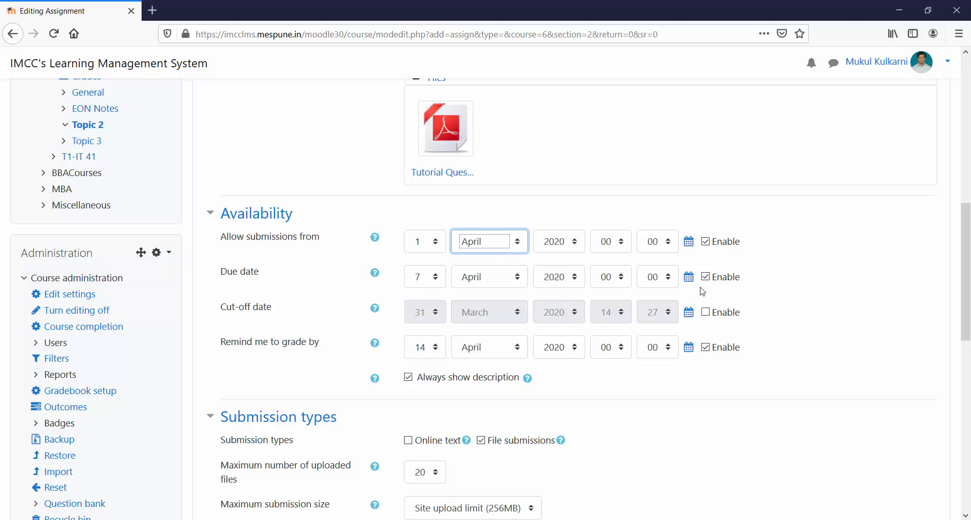
Step: Enable online text as a submission type alongside file submissions
scroll(297, 343, "down", 2)
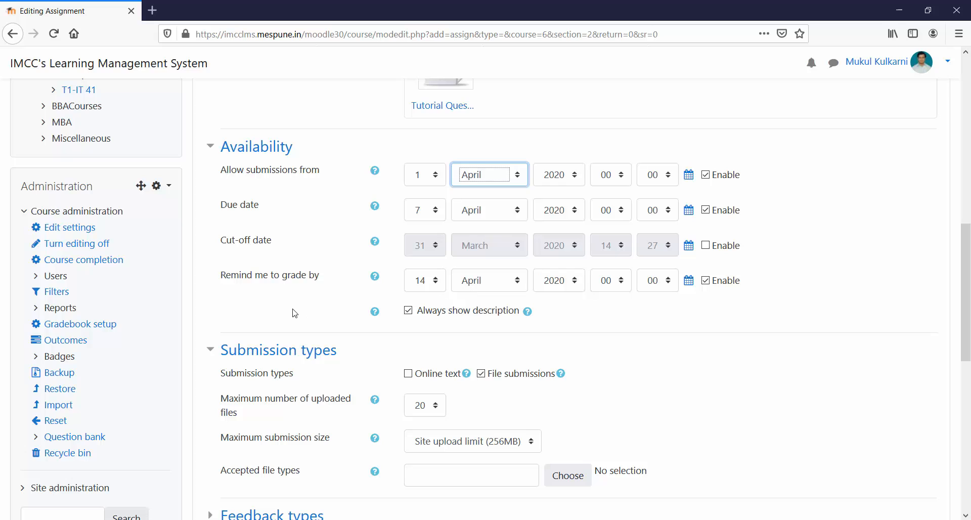
scroll(295, 313, "down", 2)
scroll(295, 313, "down", 3)
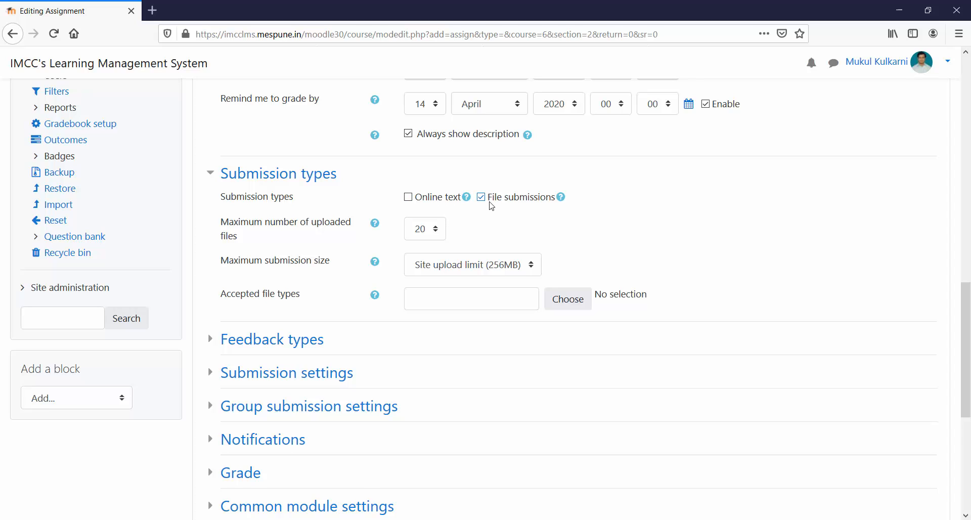
scroll(490, 205, "down", 1)
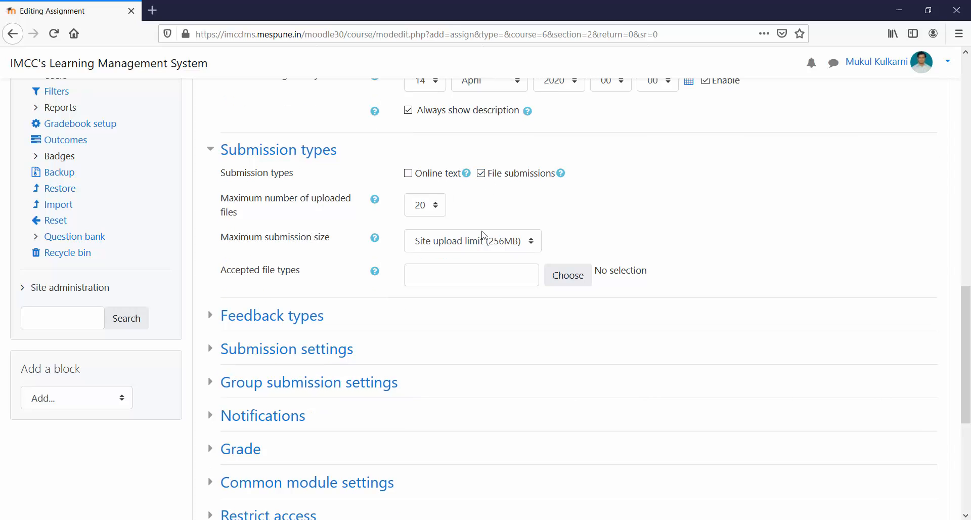
left_click(409, 173)
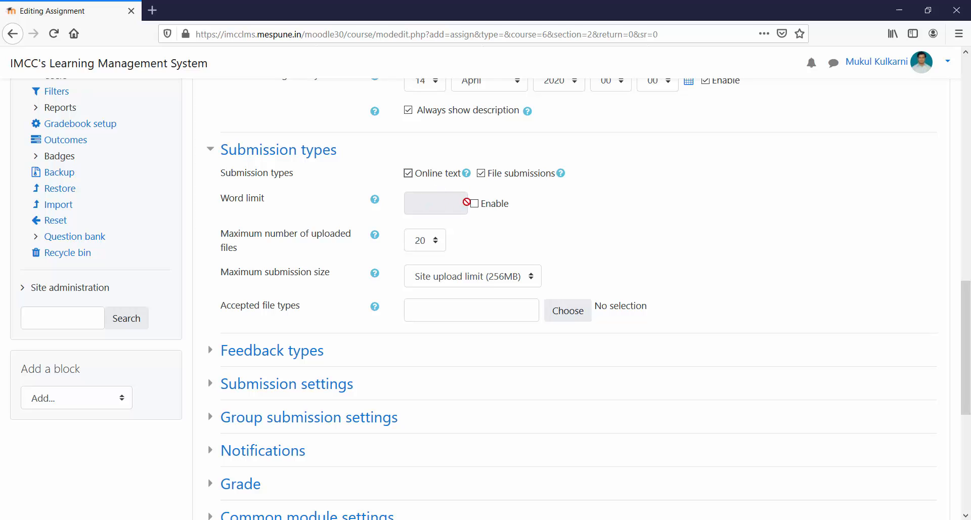
Step: Review the choices for the maximum number of uploaded files and the accepted file types without changing them
left_click(434, 245)
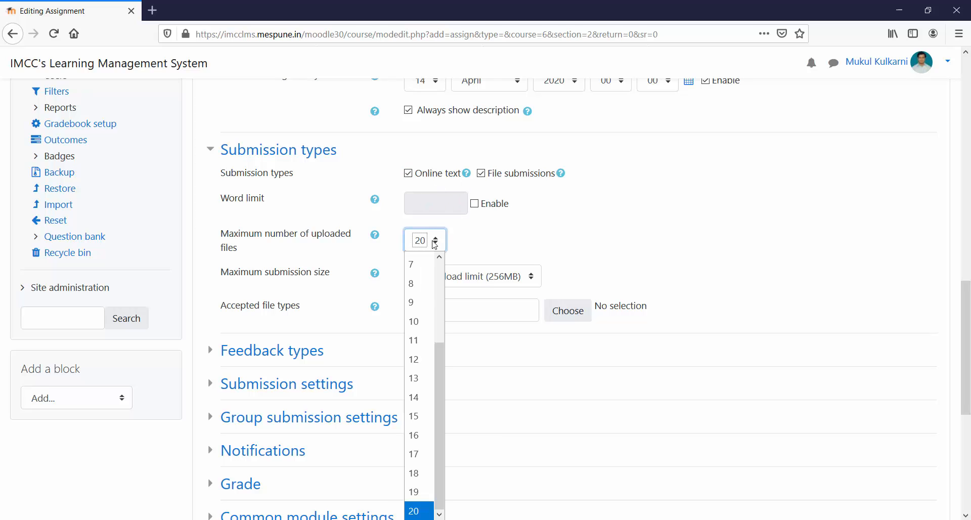
scroll(425, 298, "up", 2)
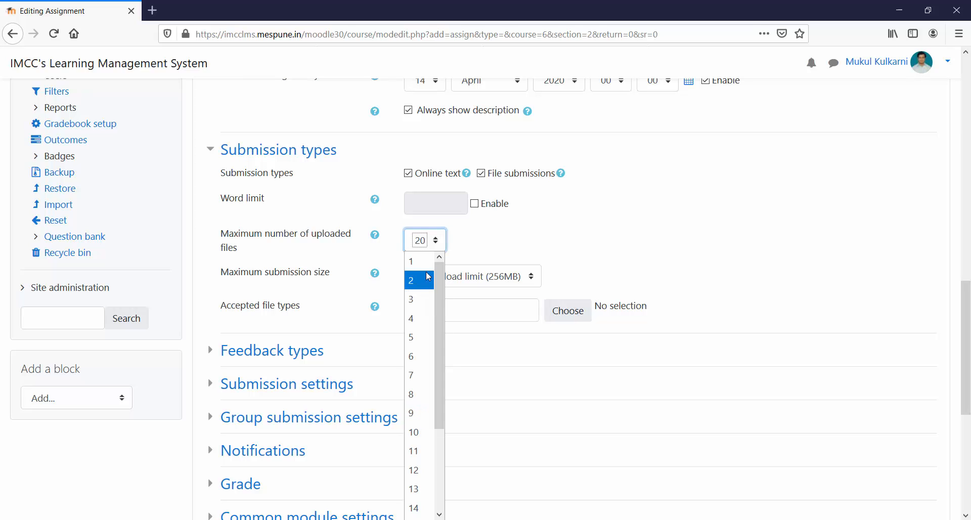
left_click(457, 245)
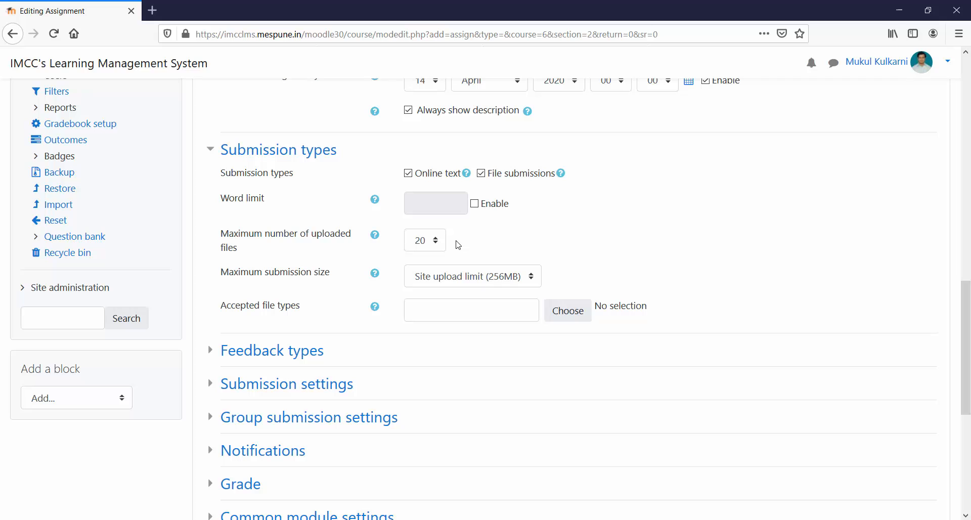
left_click(569, 310)
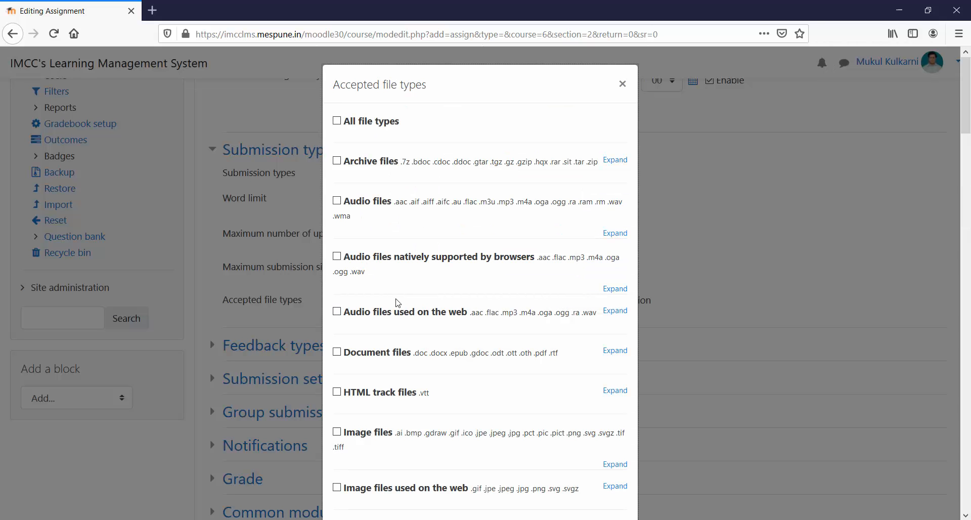
scroll(396, 302, "down", 3)
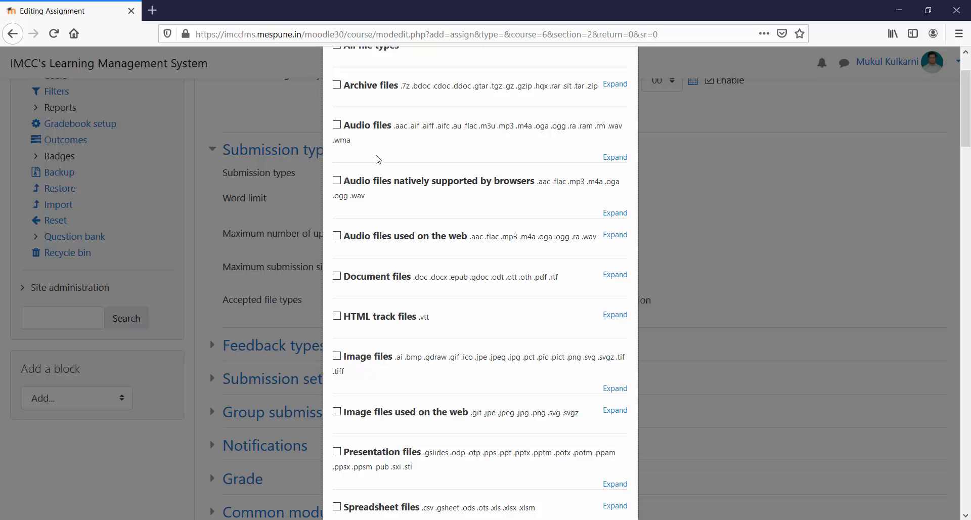
left_click(667, 209)
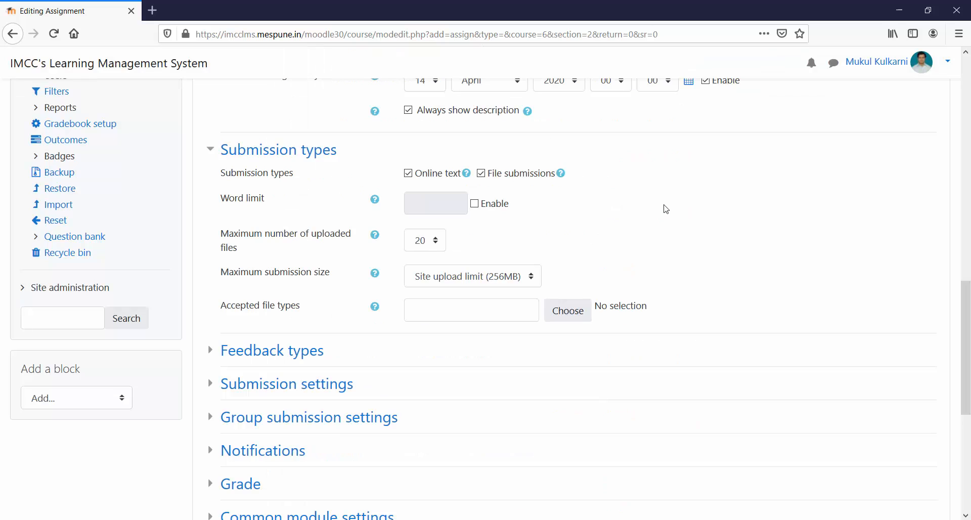
Step: Review the assignment's Grade settings, including grade type, maximum grade and grading method, and collapse the section again
scroll(349, 285, "down", 3)
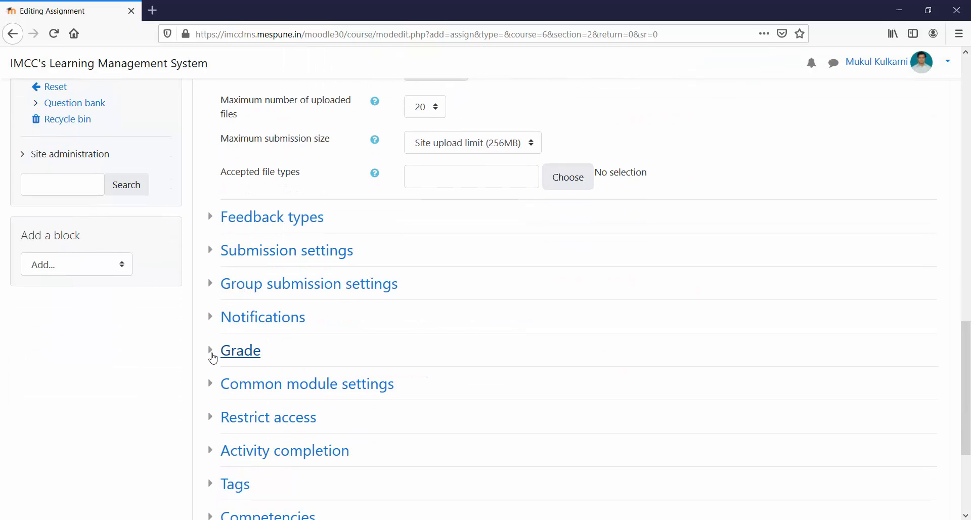
left_click(211, 355)
scroll(372, 382, "down", 3)
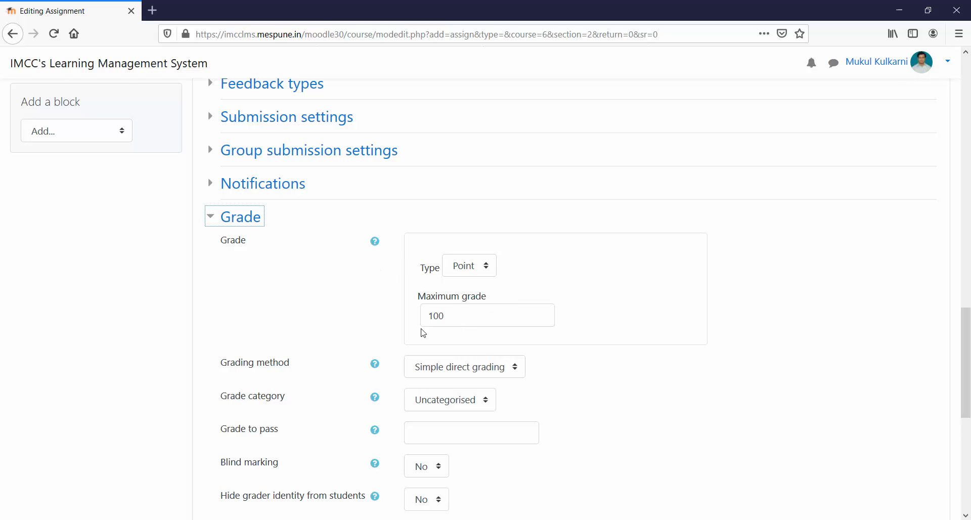
scroll(242, 263, "down", 3)
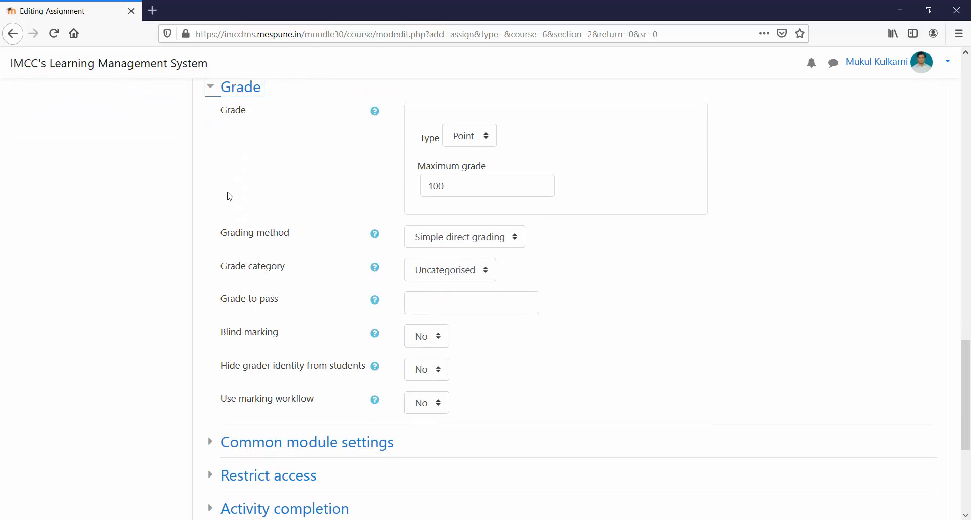
left_click(212, 87)
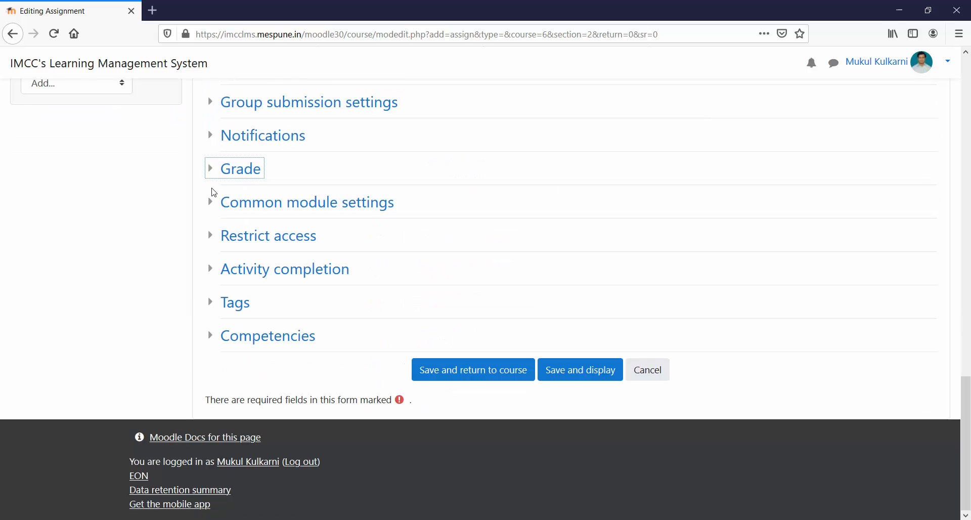
Step: Set the assignment's completion tracking to "Show activity as complete when conditions are met"
left_click(208, 269)
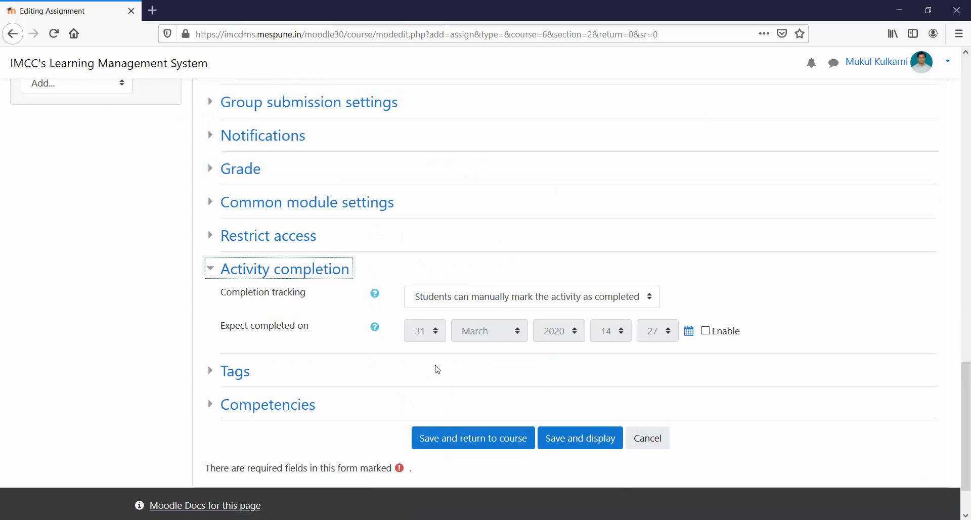
left_click(447, 297)
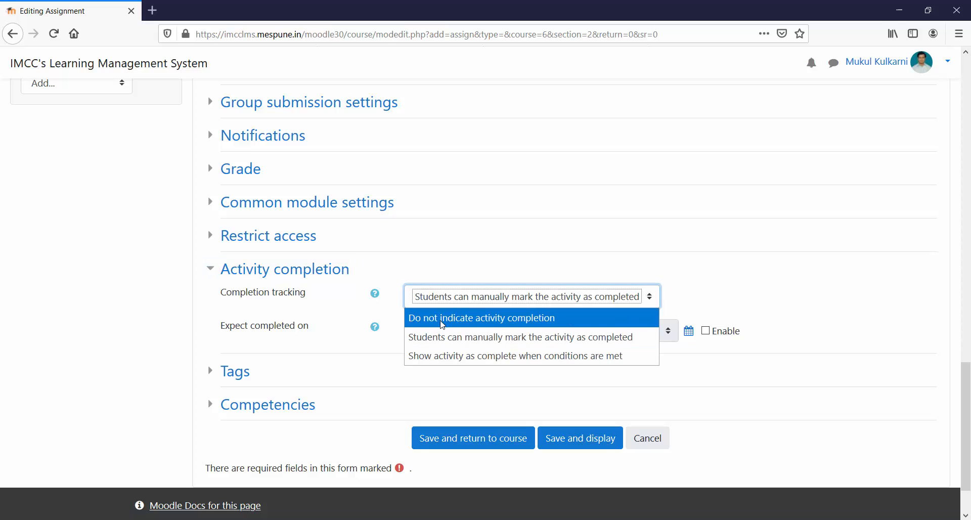
left_click(461, 356)
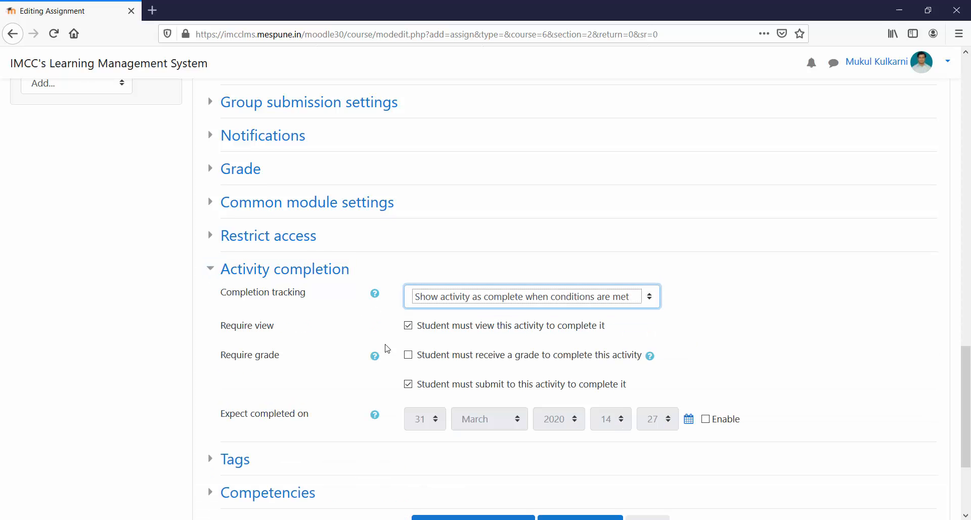
Step: Save the new Tutorials assignment with its page displayed, and review its attached file and grading summary
scroll(386, 349, "down", 3)
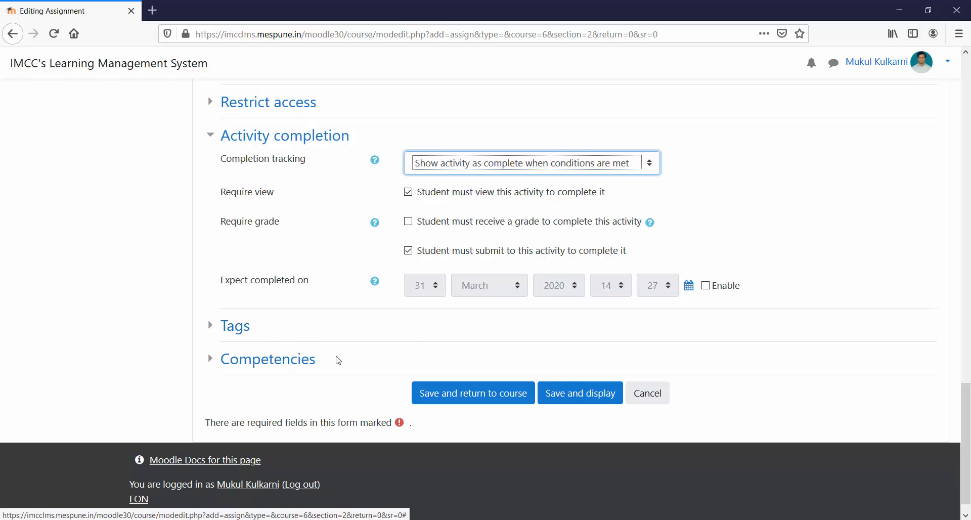
left_click(565, 394)
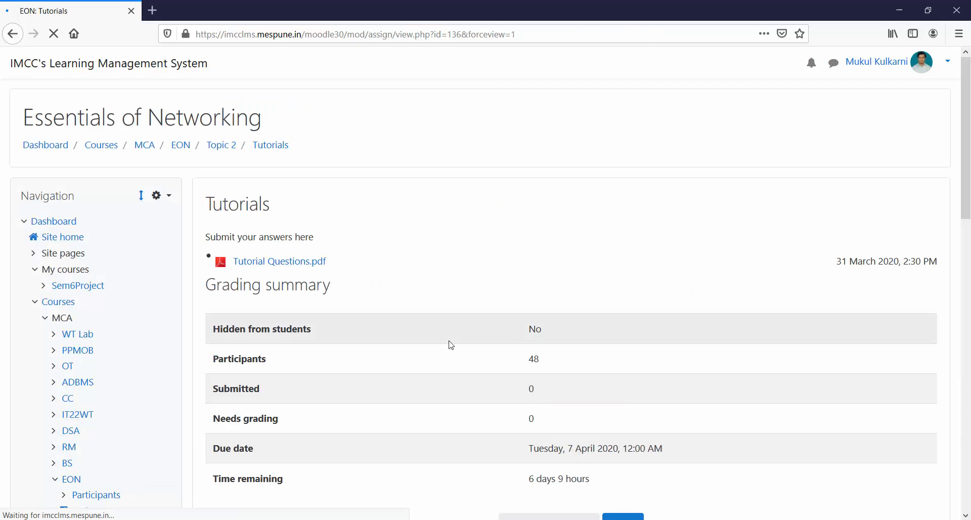
scroll(317, 340, "down", 2)
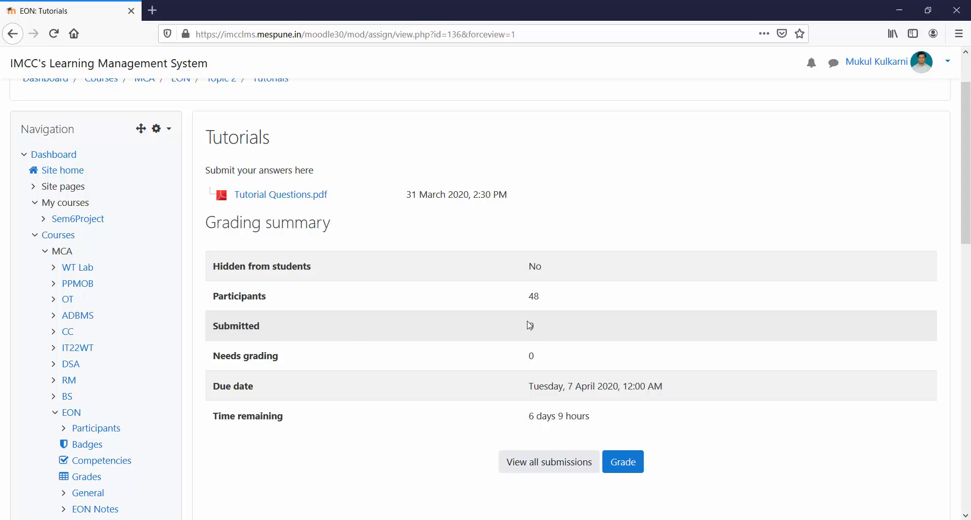
scroll(422, 433, "down", 3)
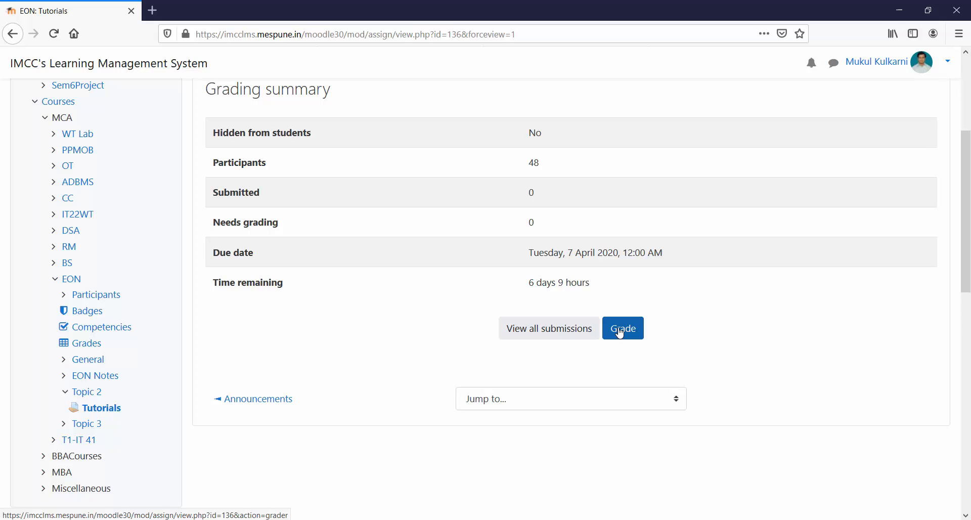
Step: Return to the EON course page and hide the Tutorials assignment in Topic 2 from students
left_click(69, 280)
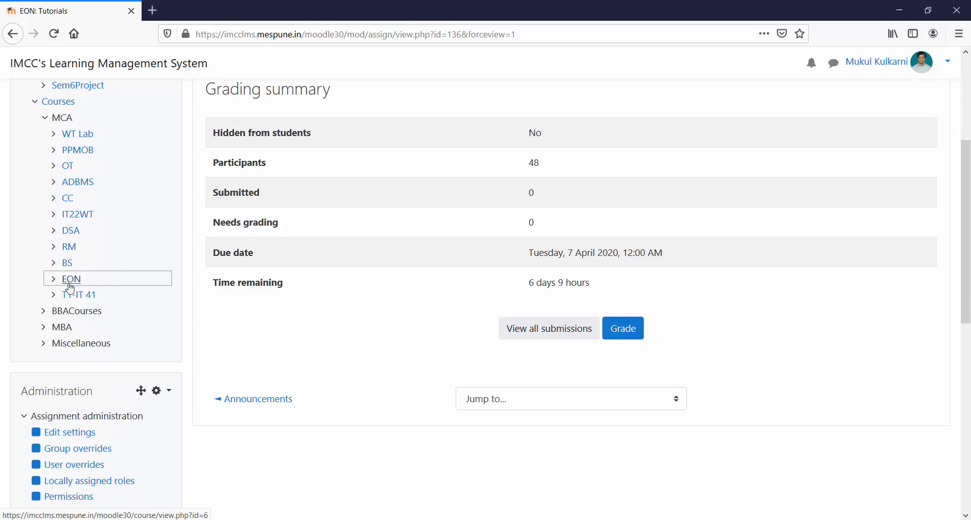
left_click(69, 283)
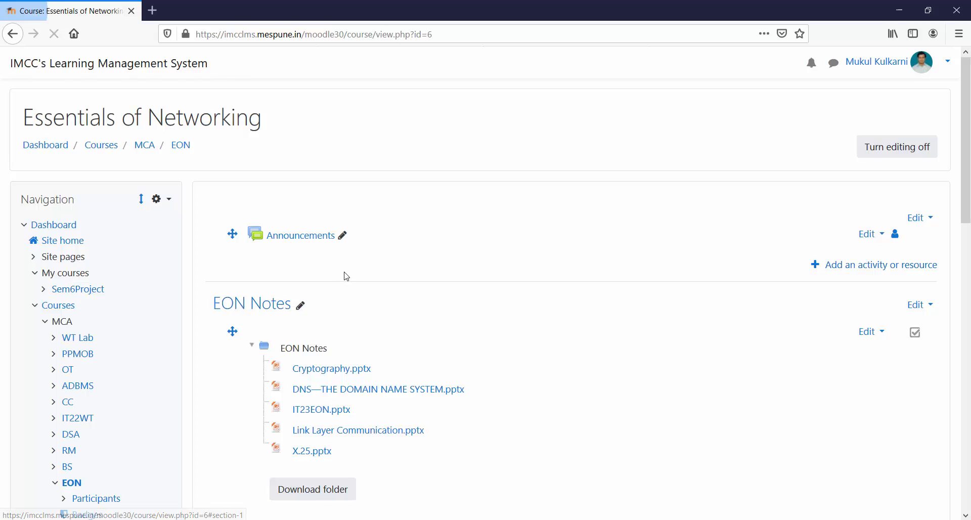
scroll(369, 354, "down", 5)
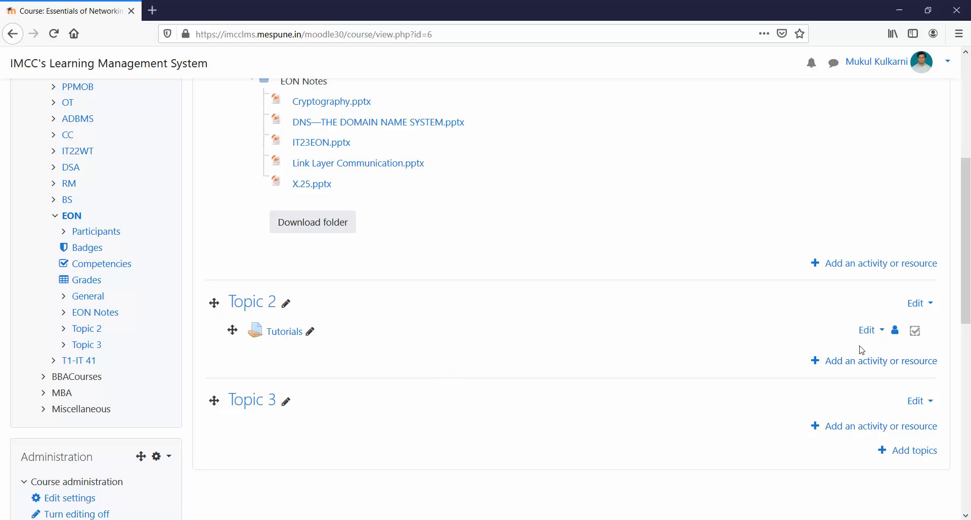
left_click(881, 332)
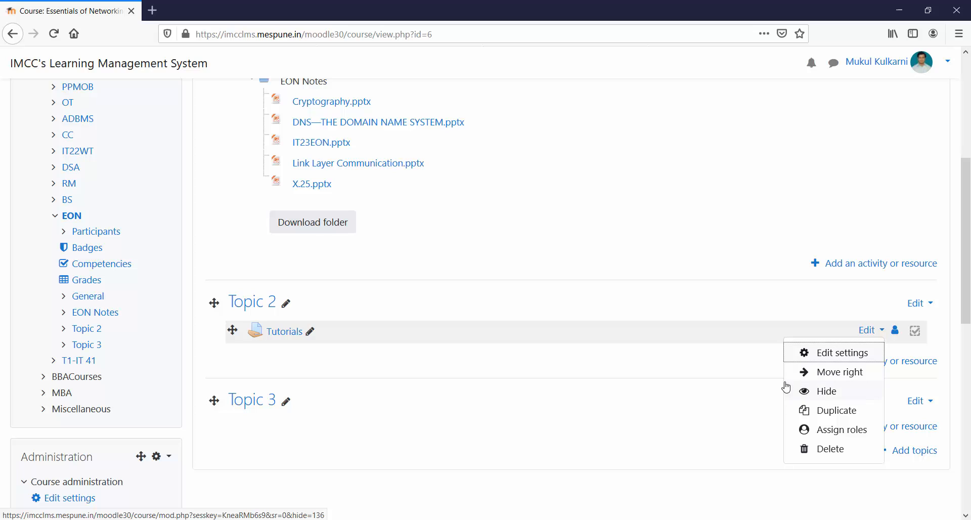
left_click(829, 392)
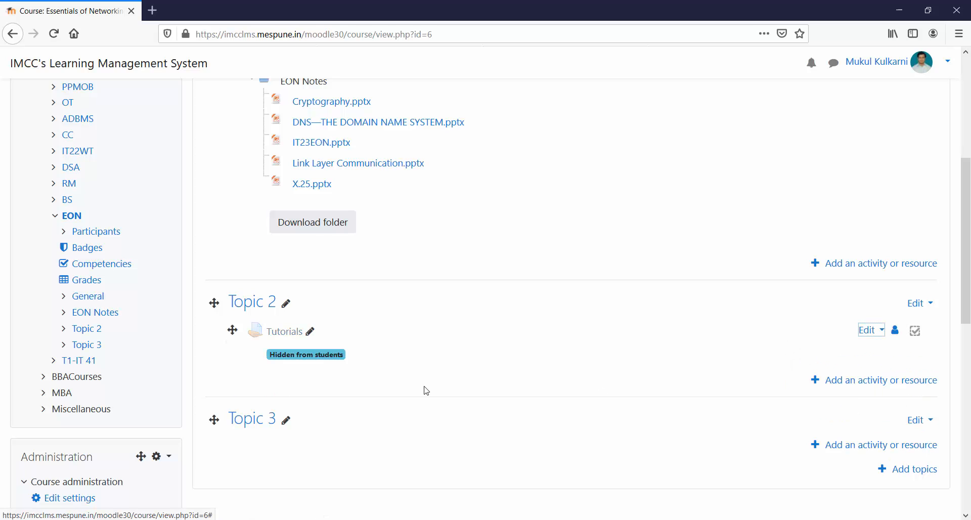
left_click(868, 330)
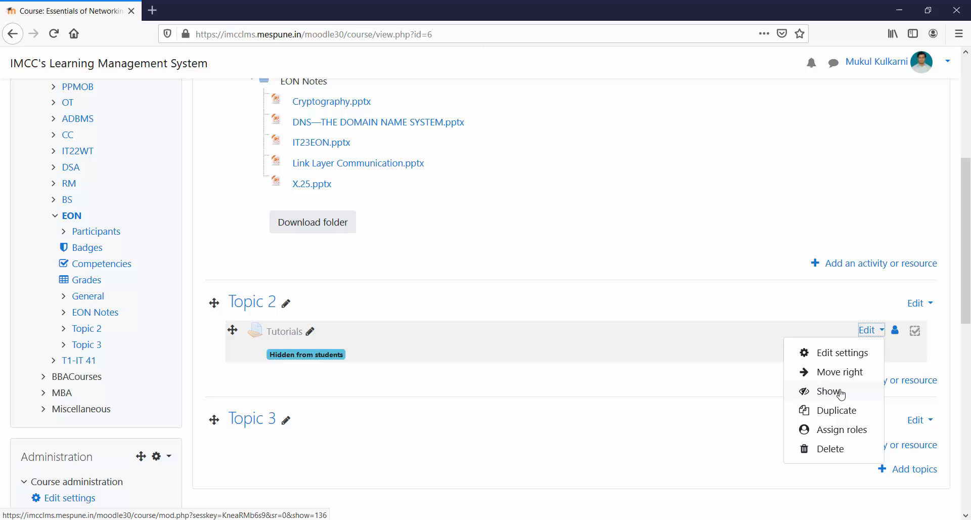
left_click(805, 310)
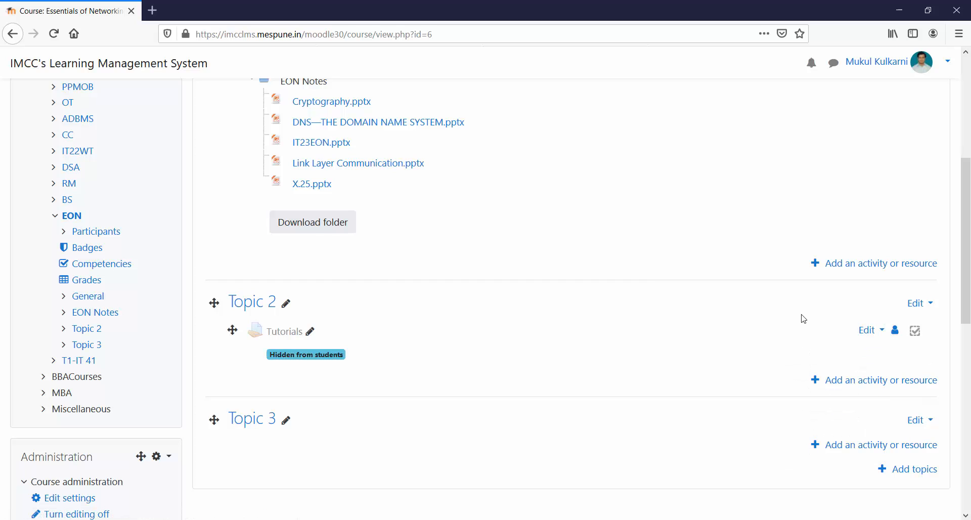